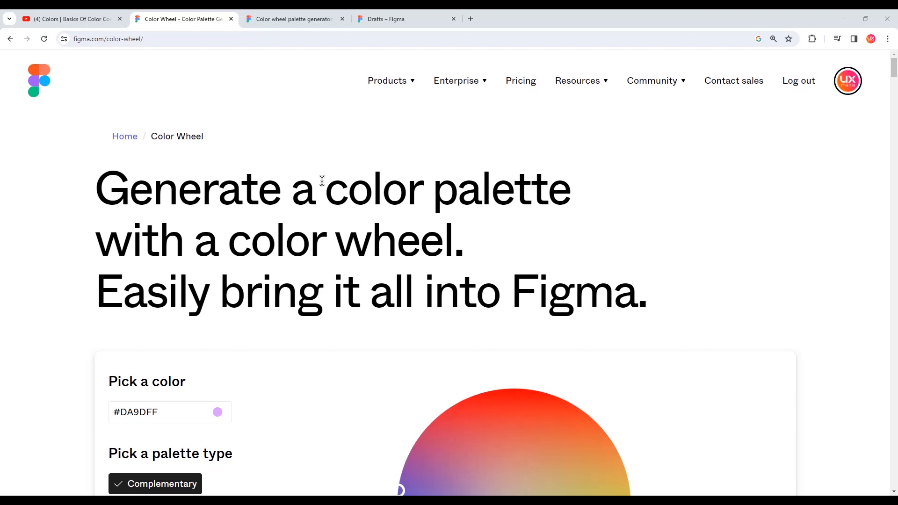
- Check the color basics video, and examine the Color Wheel page's palette options and generated swatches
click(82, 18)
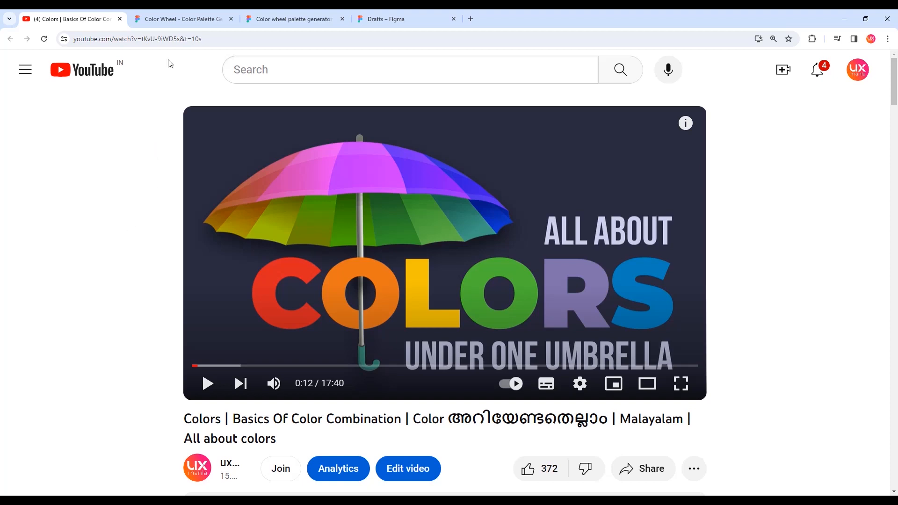
click(178, 19)
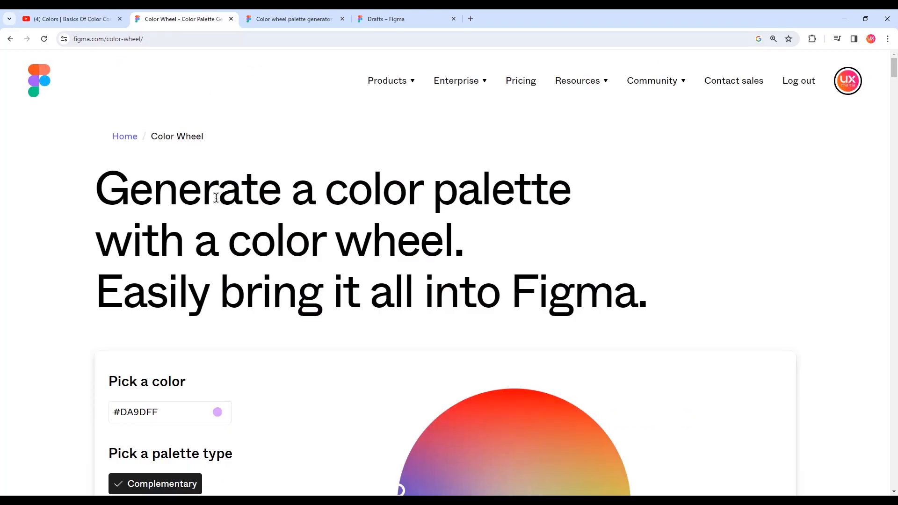
scroll(215, 201, down, 5)
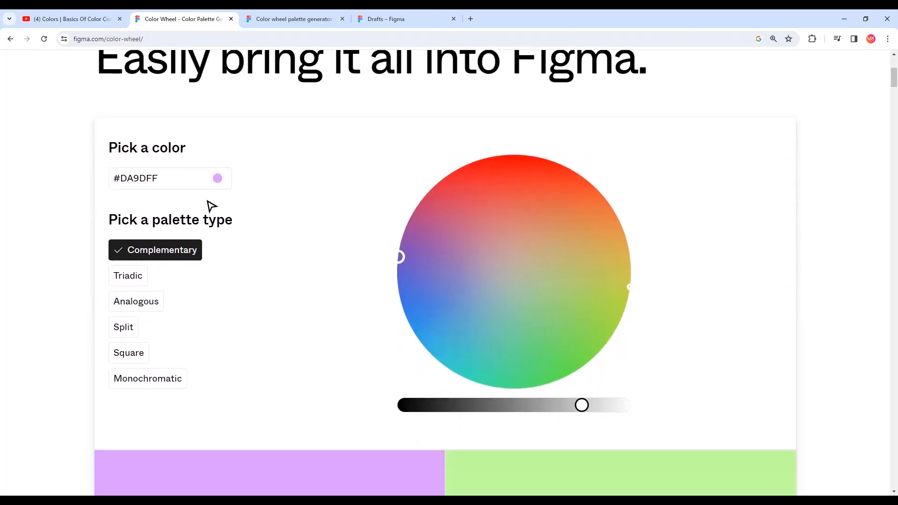
scroll(210, 207, down, 7)
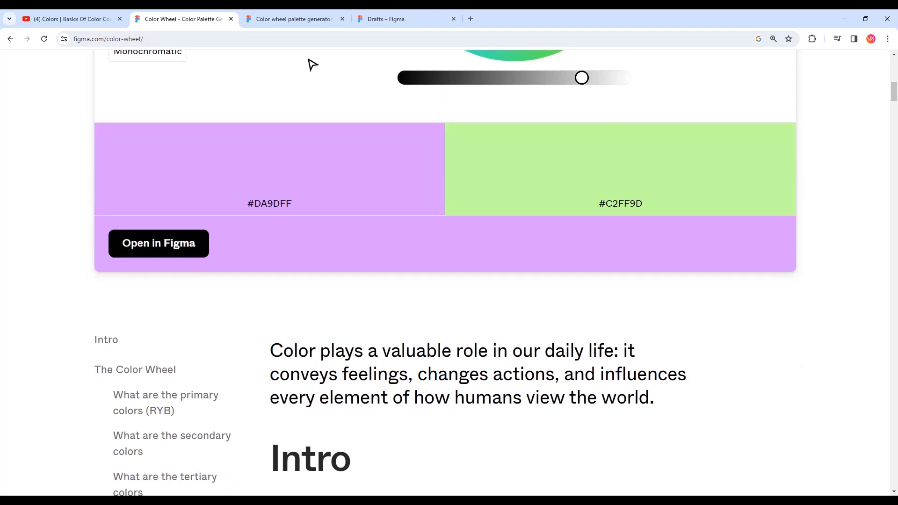
- Open the Color Wheel page's complementary palette in Figma's Color wheel palette generator
click(307, 20)
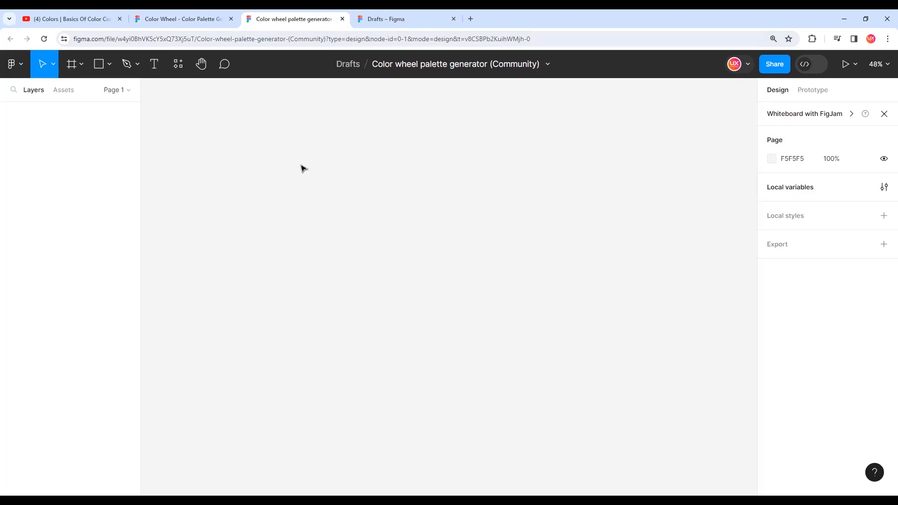
click(178, 65)
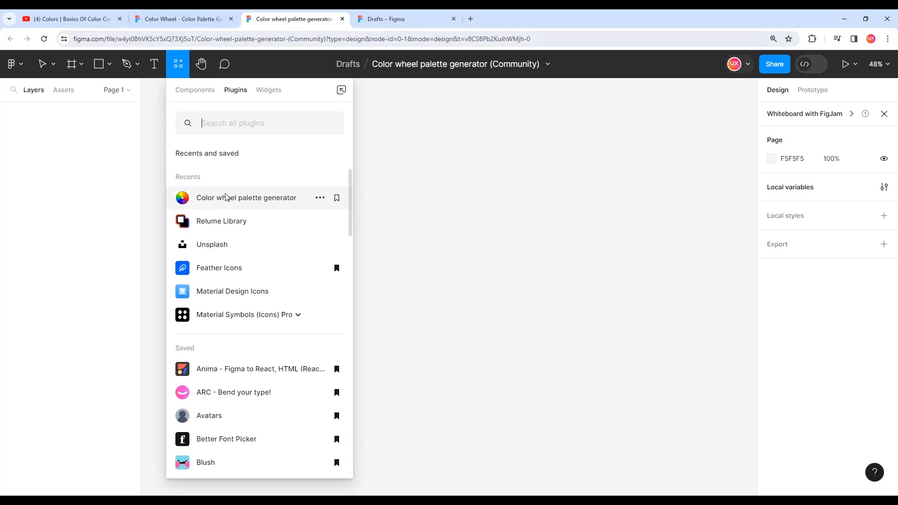
click(179, 18)
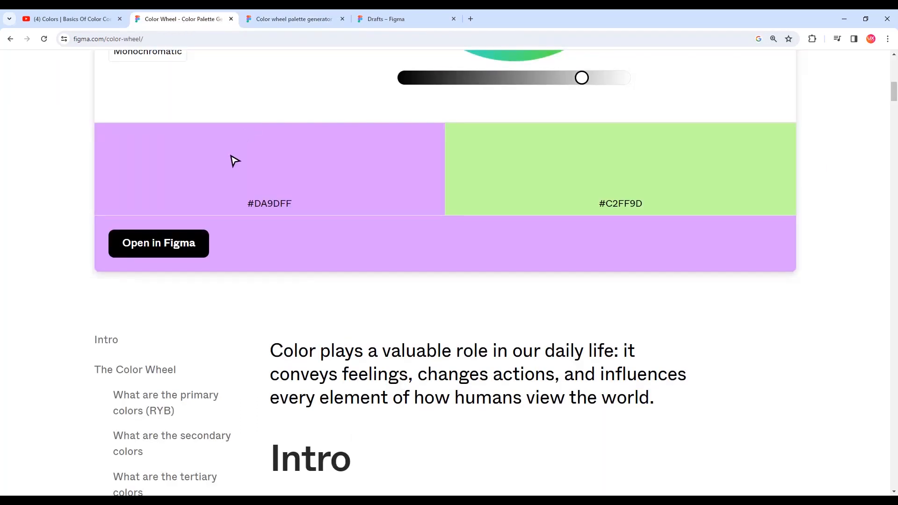
click(179, 247)
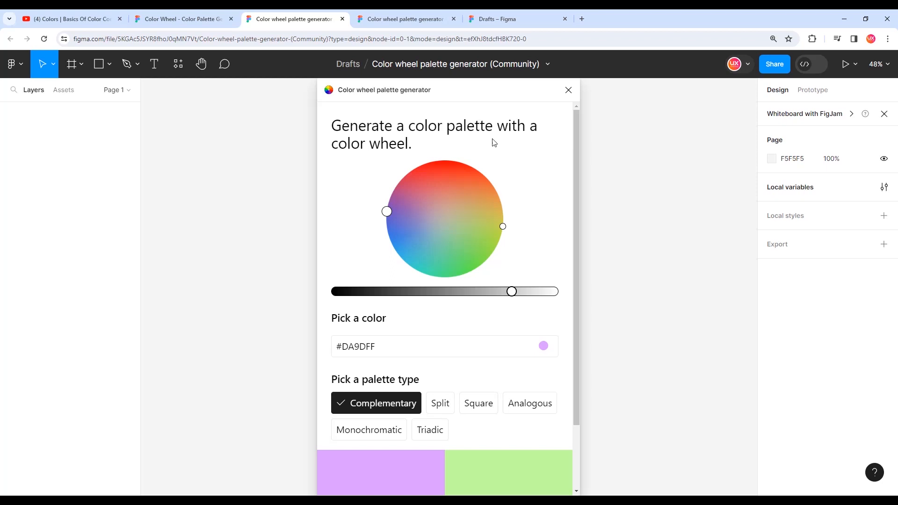
- Set the palette generator's base color to #FFA500
scroll(482, 200, down, 1)
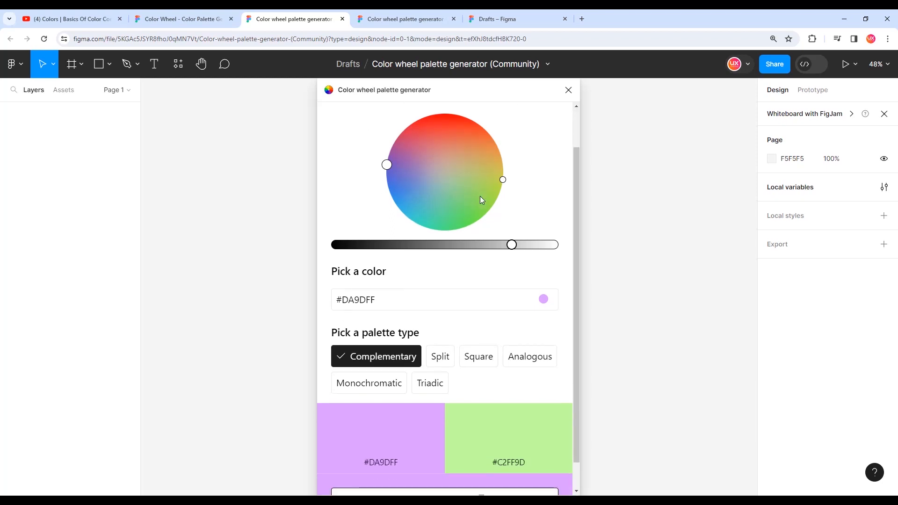
scroll(483, 199, down, 1)
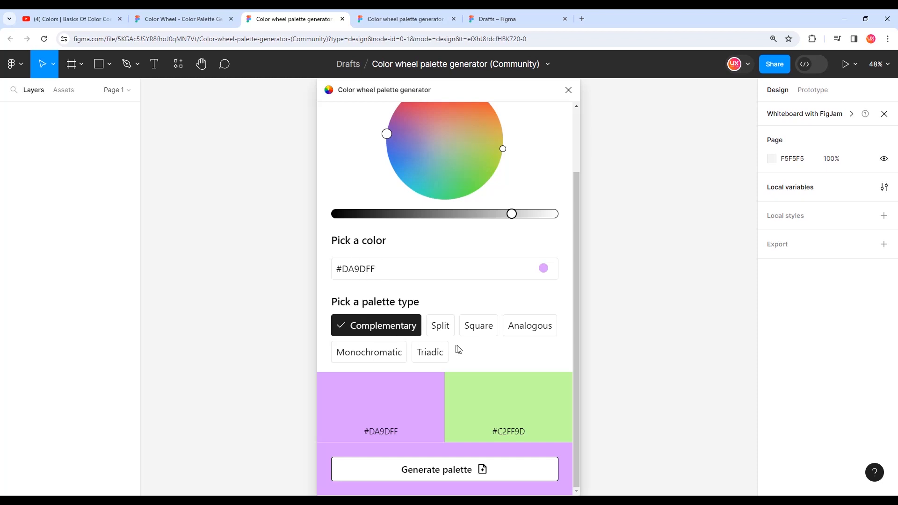
double_click(358, 266)
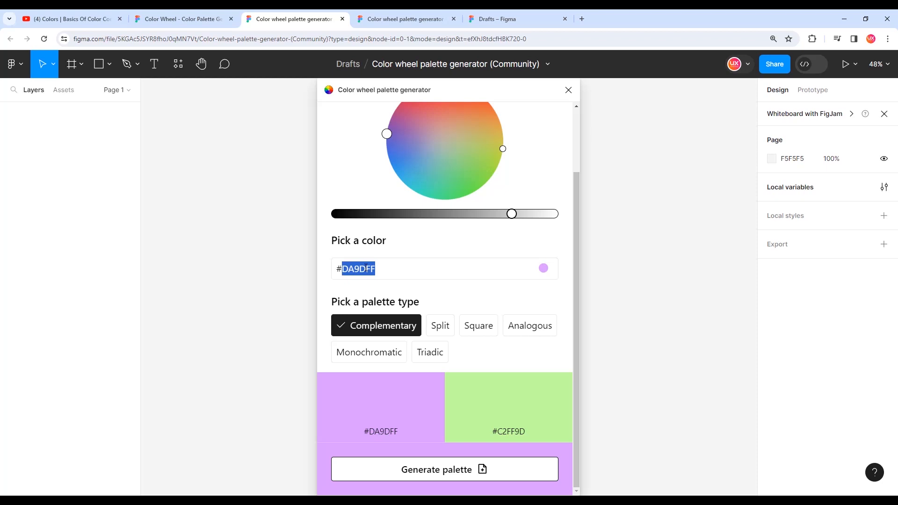
text(ffa500)
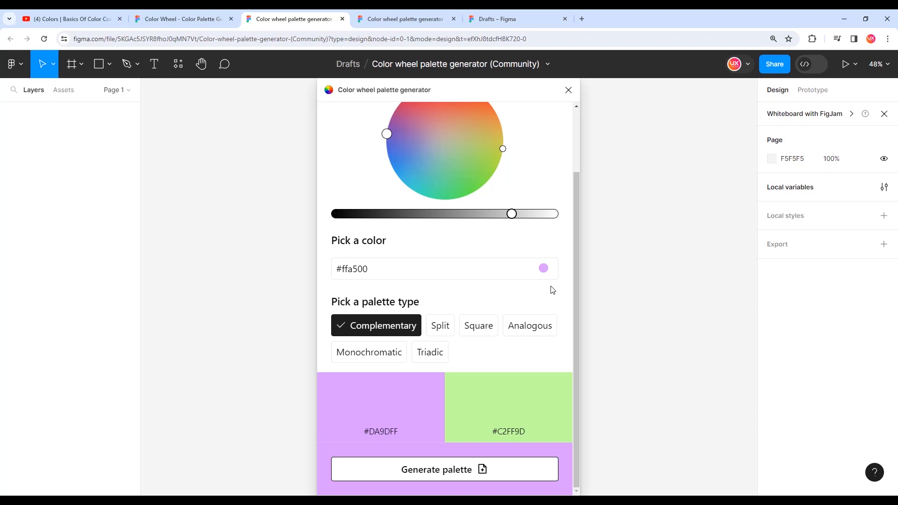
key(Return)
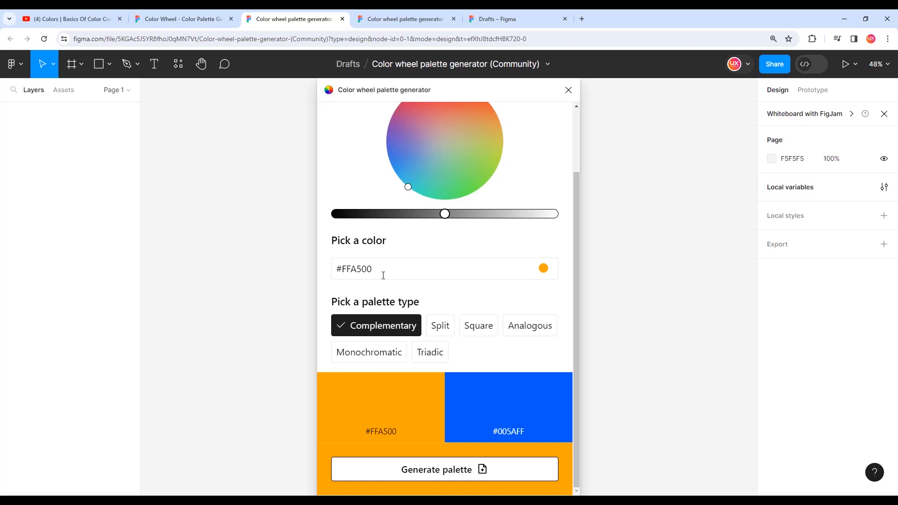
scroll(383, 276, up, 1)
double_click(362, 313)
click(543, 313)
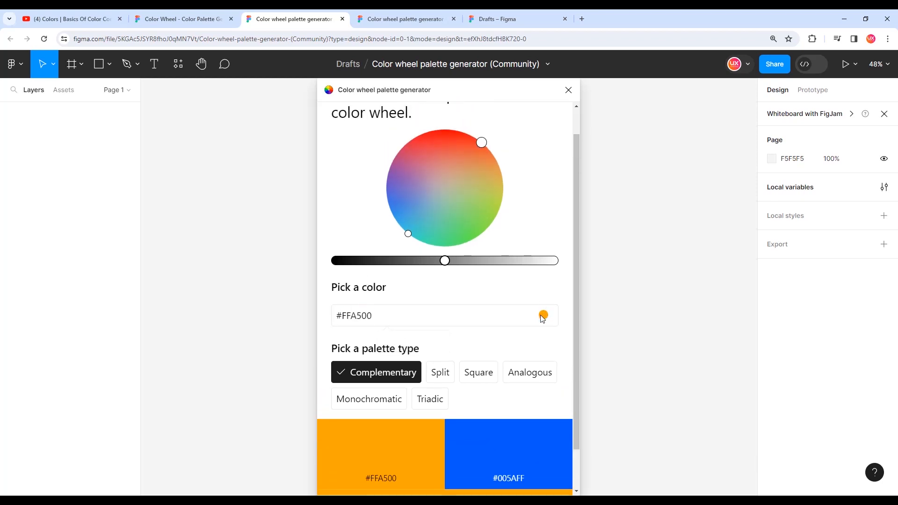
scroll(514, 318, down, 1)
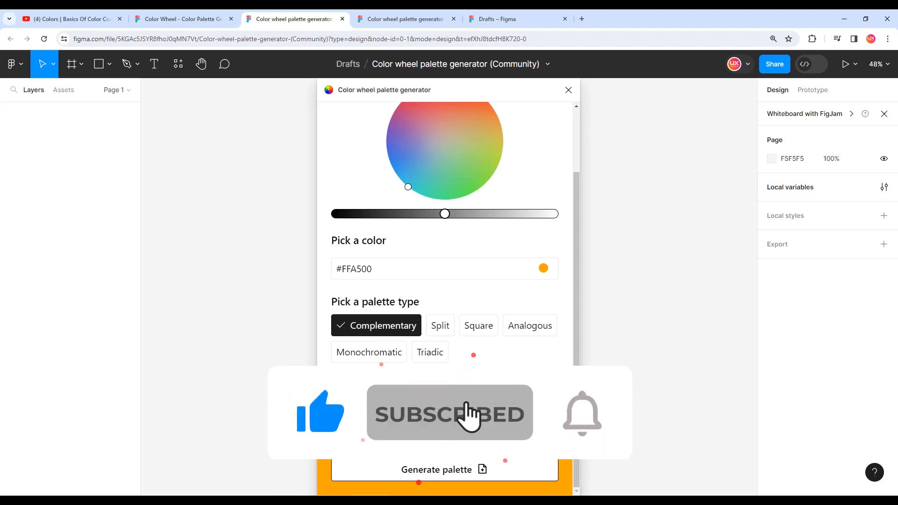
- Preview the Split, Square, Analogous, Monochromatic, Triadic and Complementary palette types for the orange base color
click(444, 331)
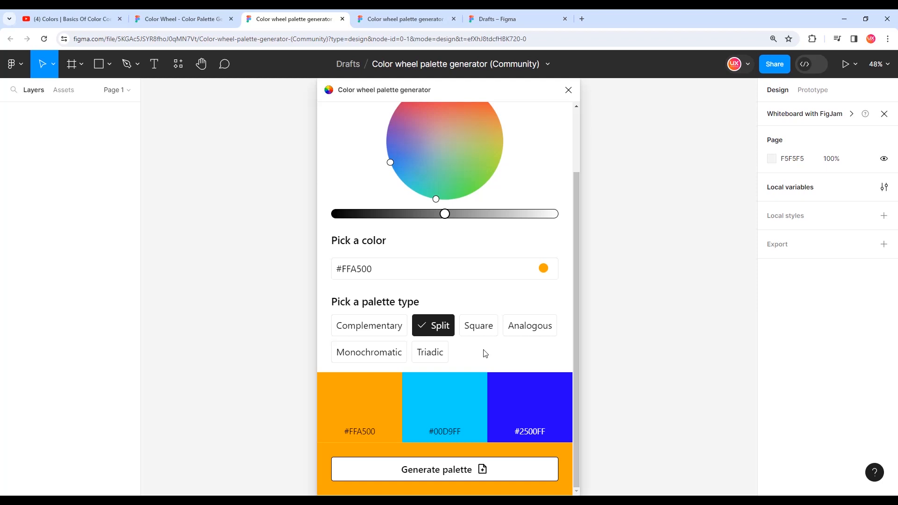
click(96, 22)
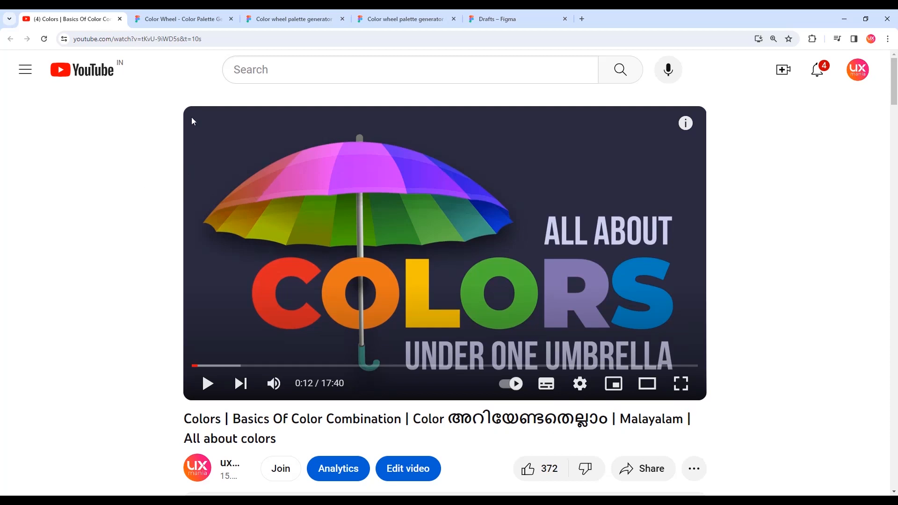
click(194, 20)
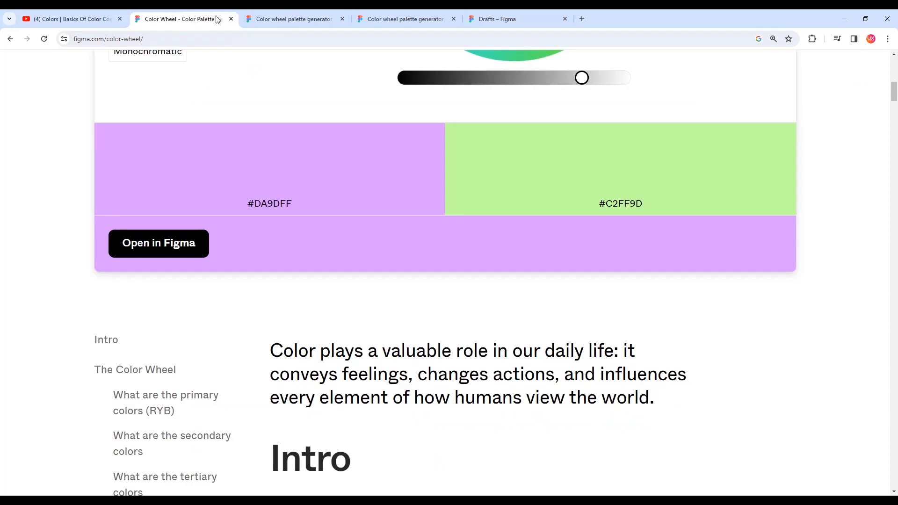
click(299, 19)
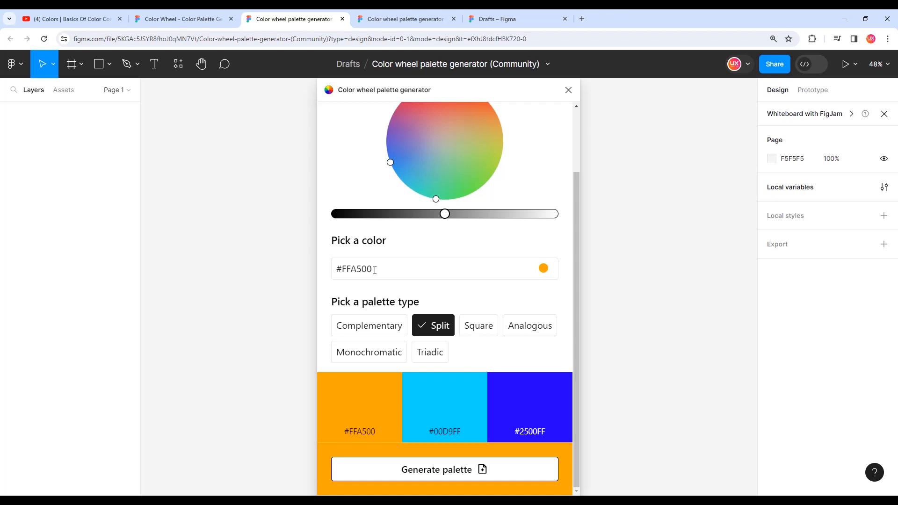
click(485, 333)
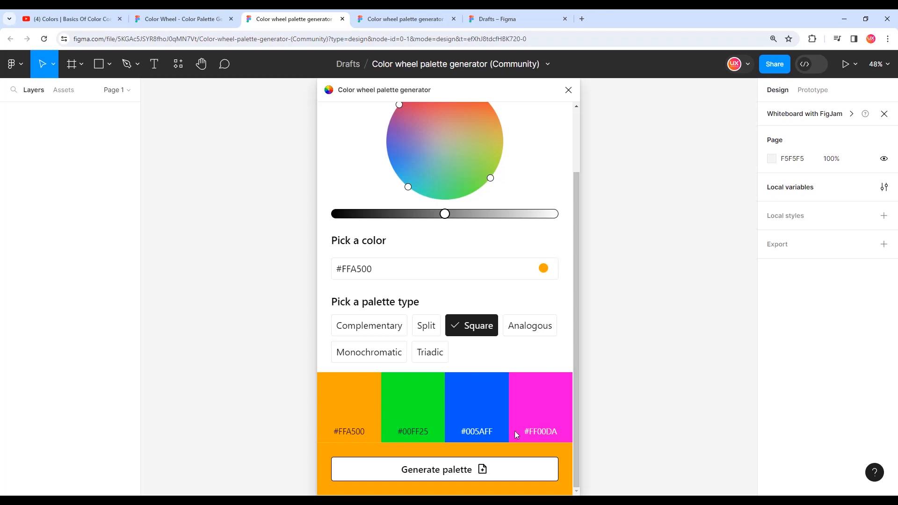
click(531, 332)
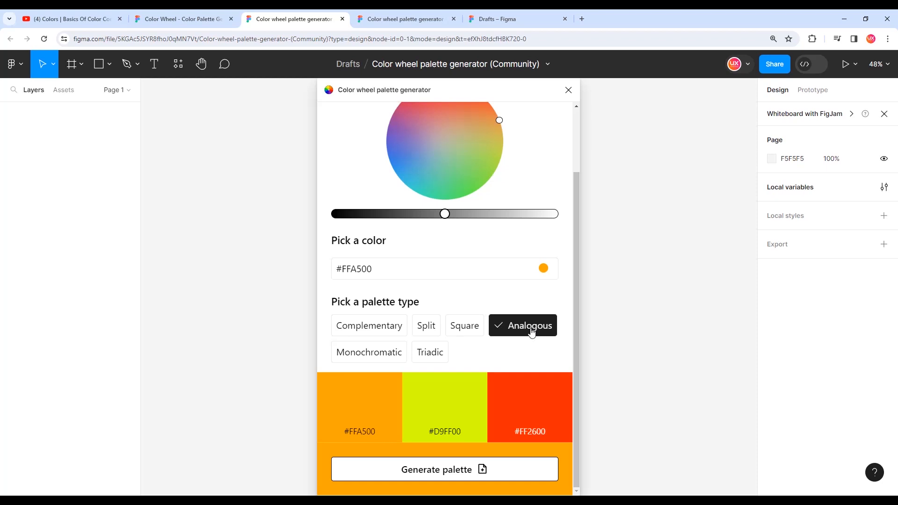
click(381, 352)
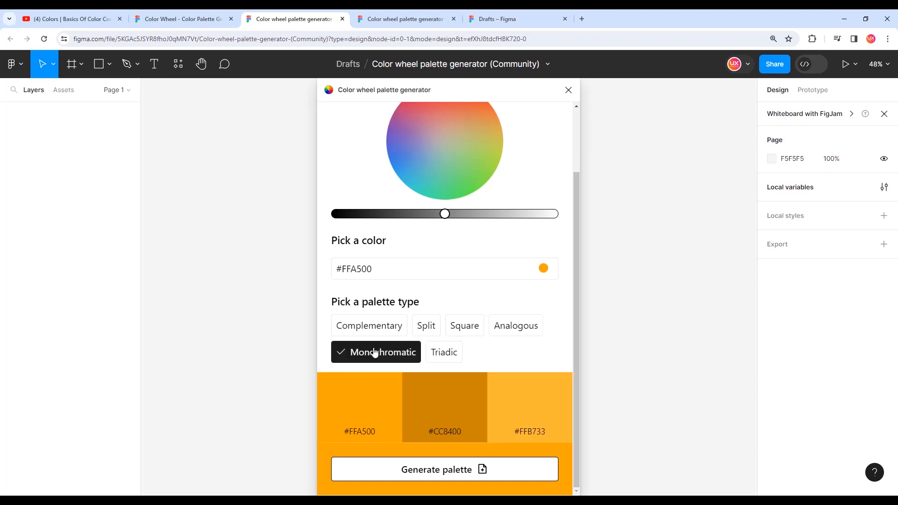
click(452, 362)
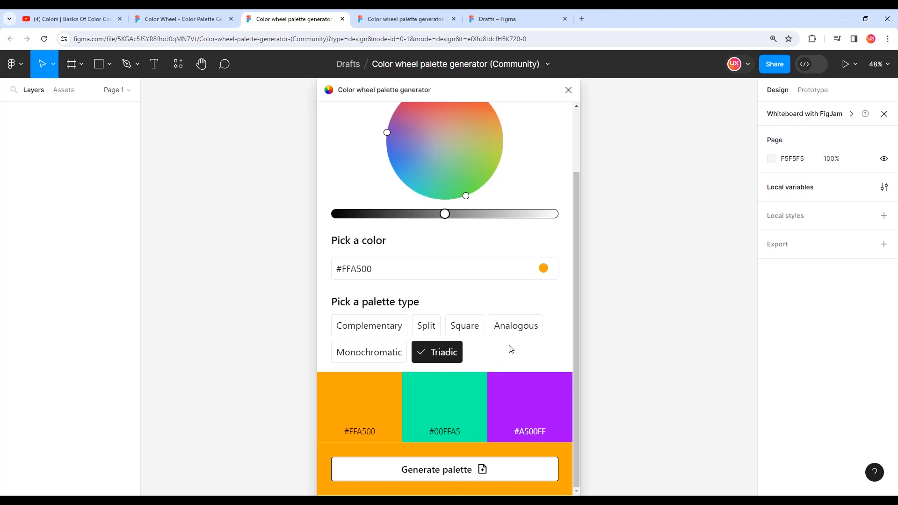
click(380, 330)
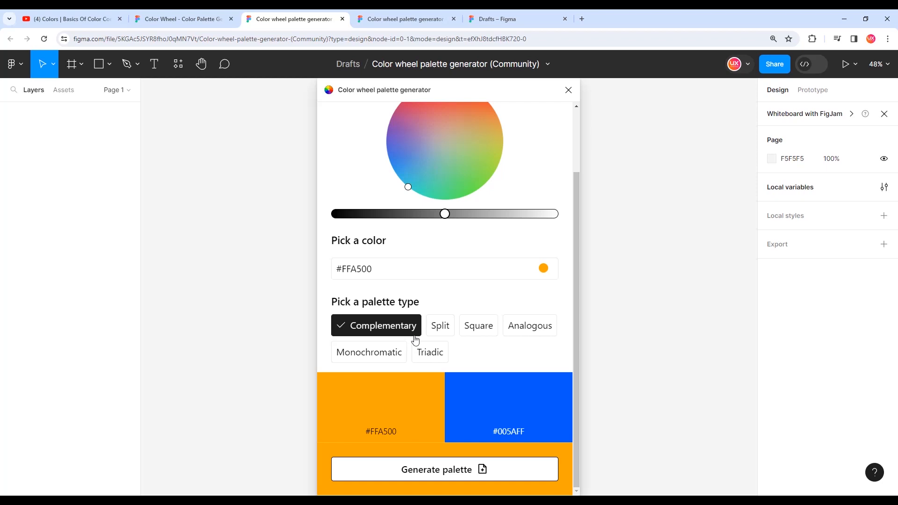
- Generate a Square palette from the orange base color on the canvas and close the palette generator
click(481, 331)
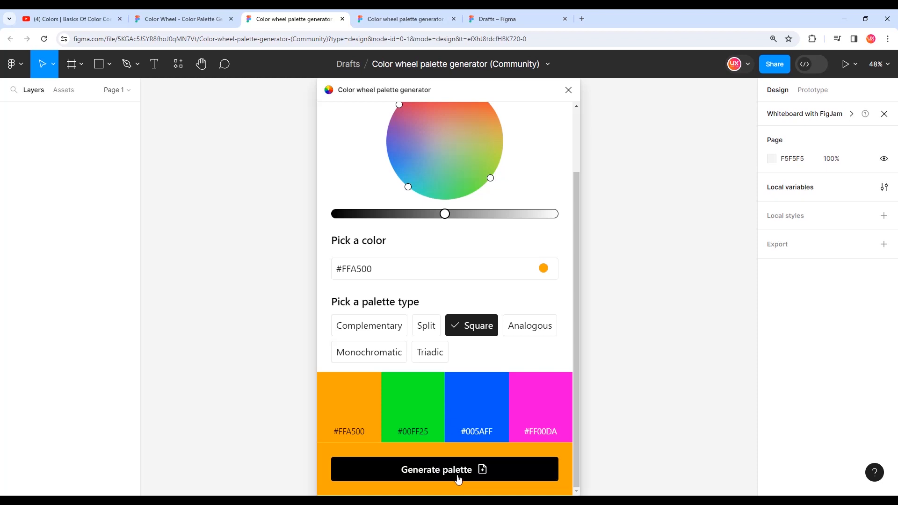
click(457, 478)
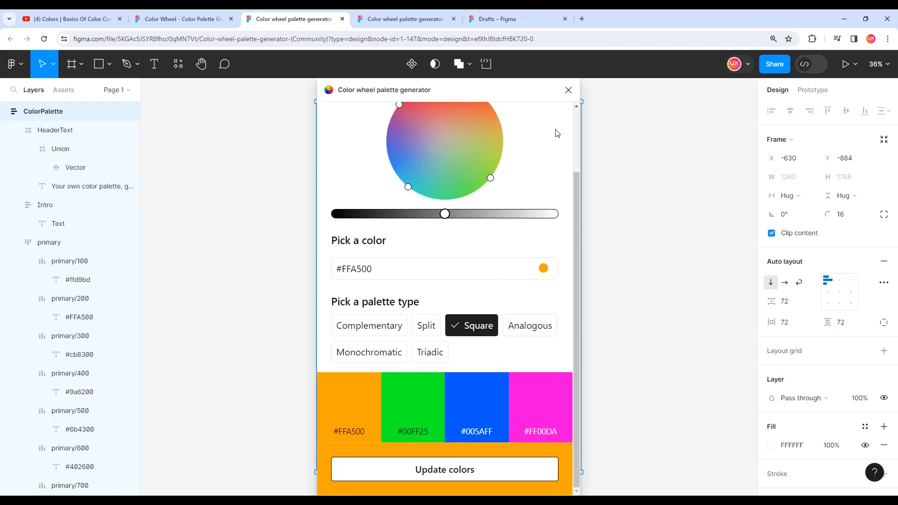
click(568, 90)
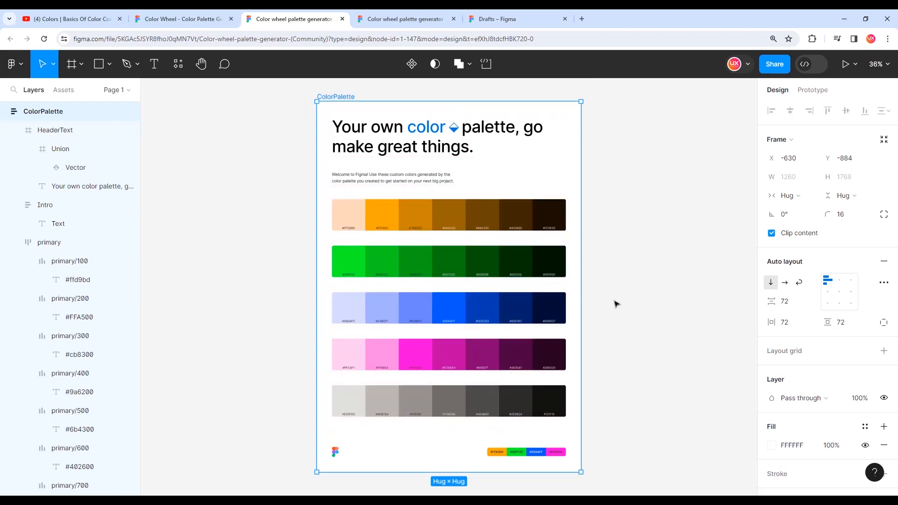
- Examine the shade rows on the generated palette board and the base color swatches in its footer
scroll(460, 265, up, 1)
scroll(471, 251, up, 1)
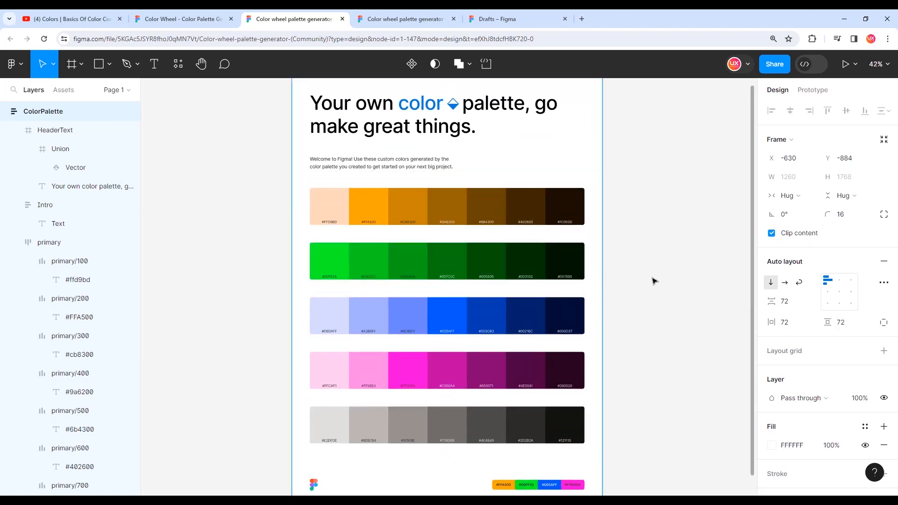
scroll(654, 279, up, 1)
scroll(654, 290, down, 3)
scroll(646, 327, up, 2)
scroll(654, 374, down, 2)
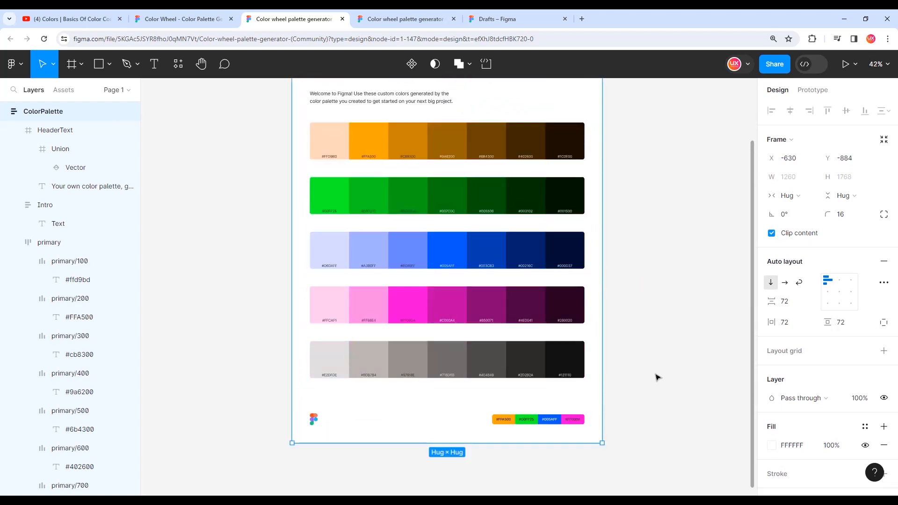
scroll(563, 455, up, 6)
scroll(536, 430, up, 3)
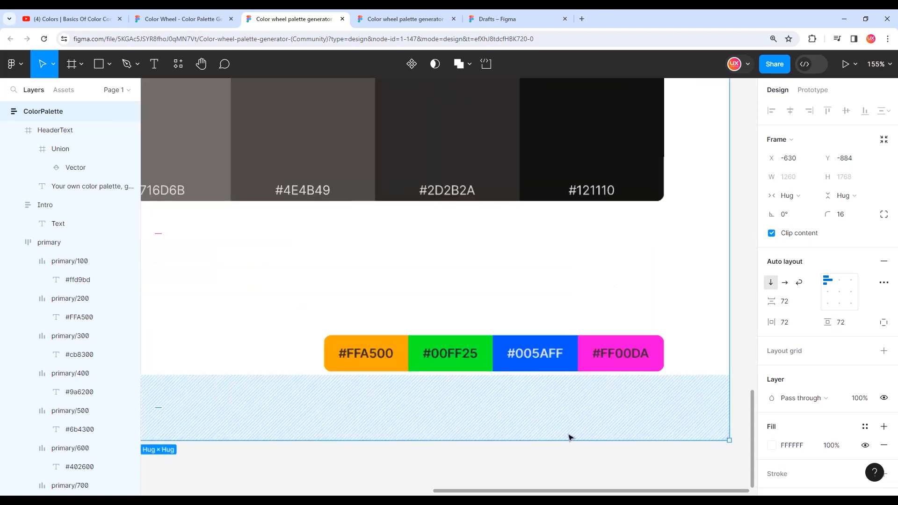
- Open the file's local variables and review the color values from the primary group through the grey group
click(561, 465)
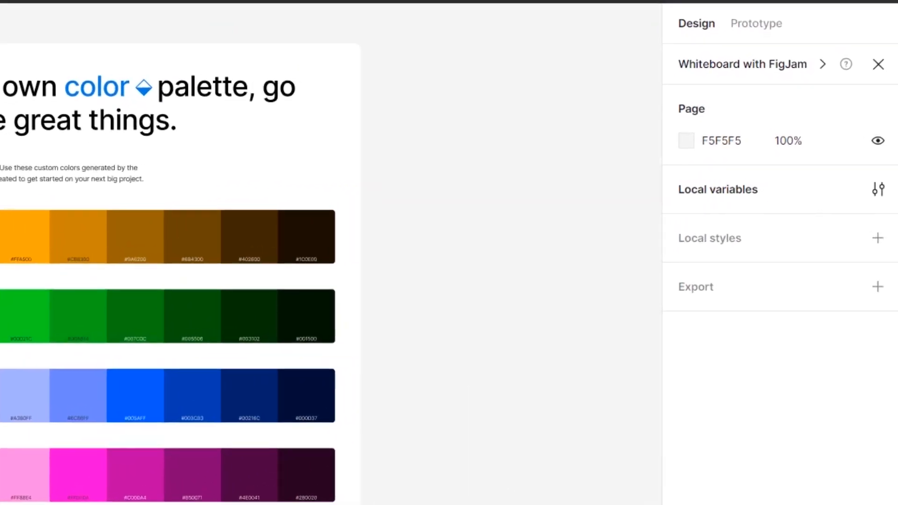
click(885, 199)
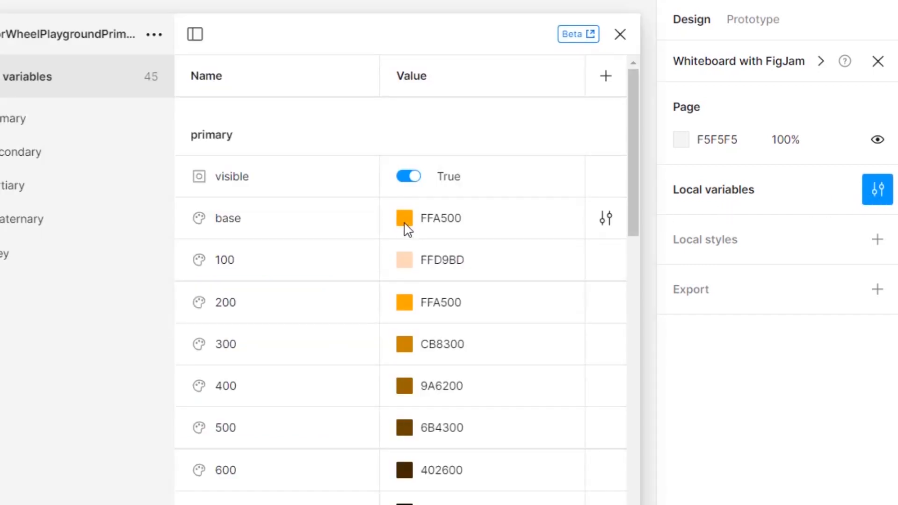
scroll(403, 229, down, 20)
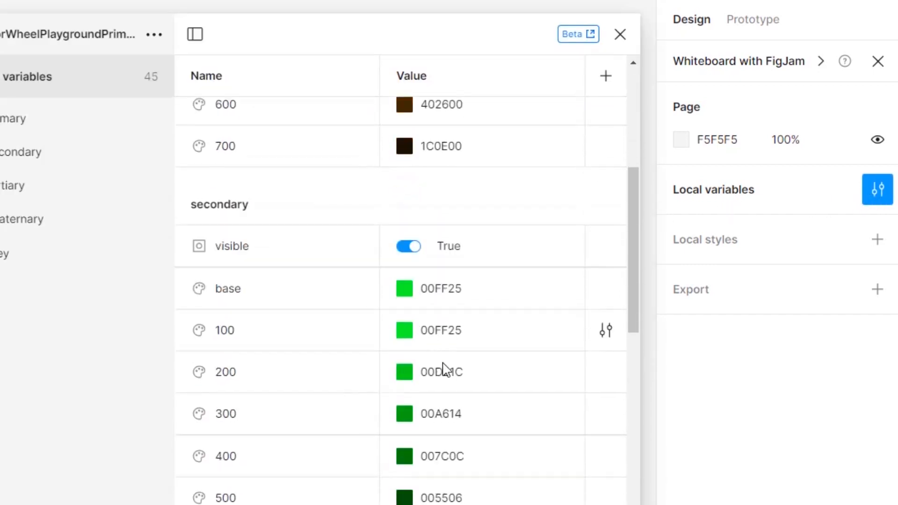
scroll(450, 389, down, 10)
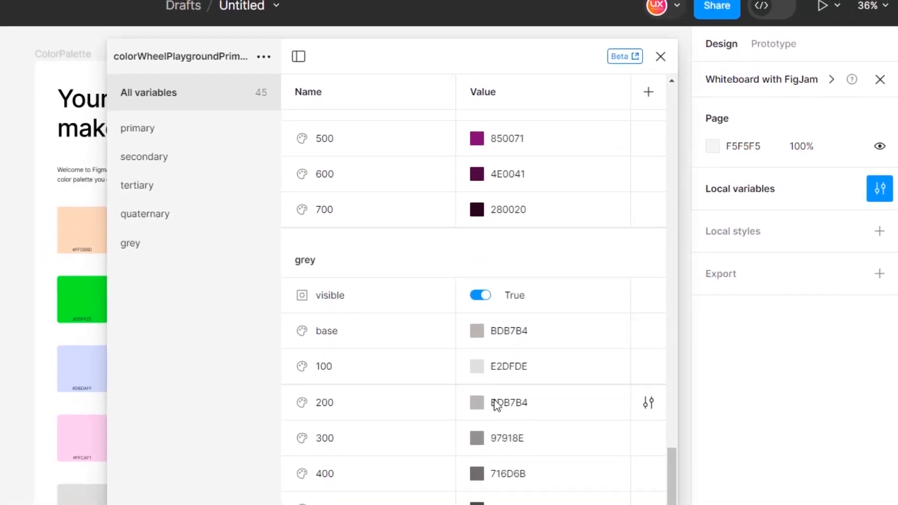
scroll(494, 399, up, 15)
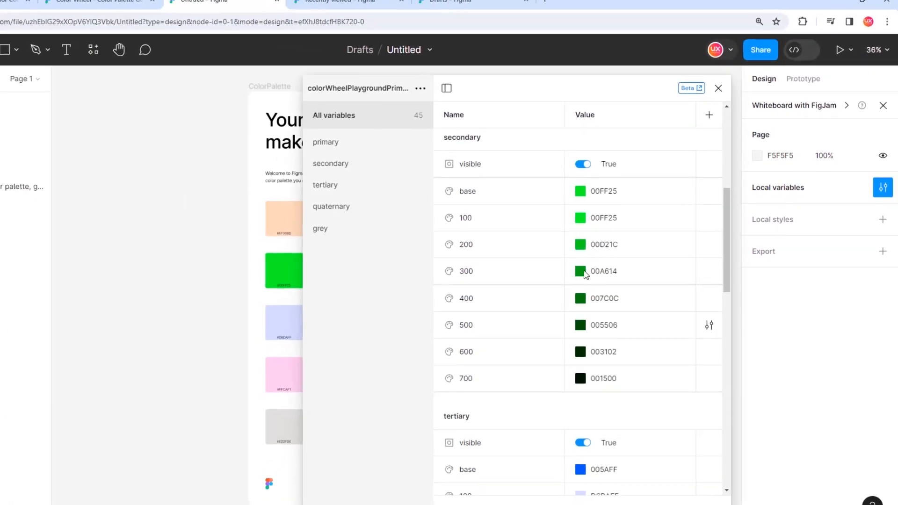
- View the primary, secondary, tertiary, quaternary and grey variable groups one by one, with the variables window moved partly off the palette board
scroll(547, 201, up, 3)
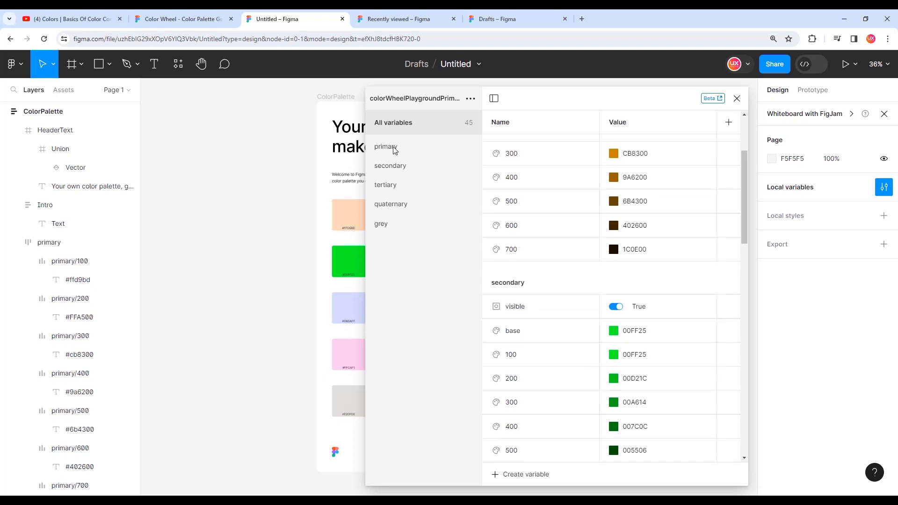
click(326, 145)
click(402, 166)
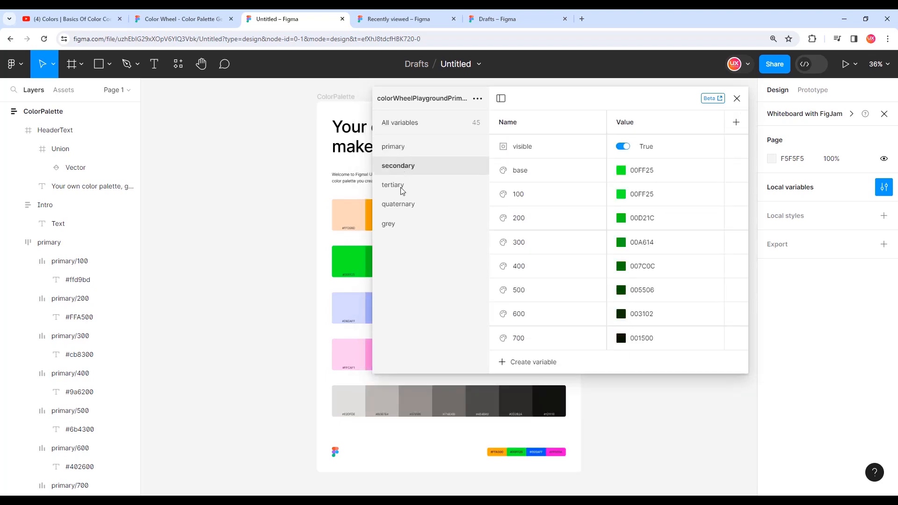
drag(526, 98, 596, 99)
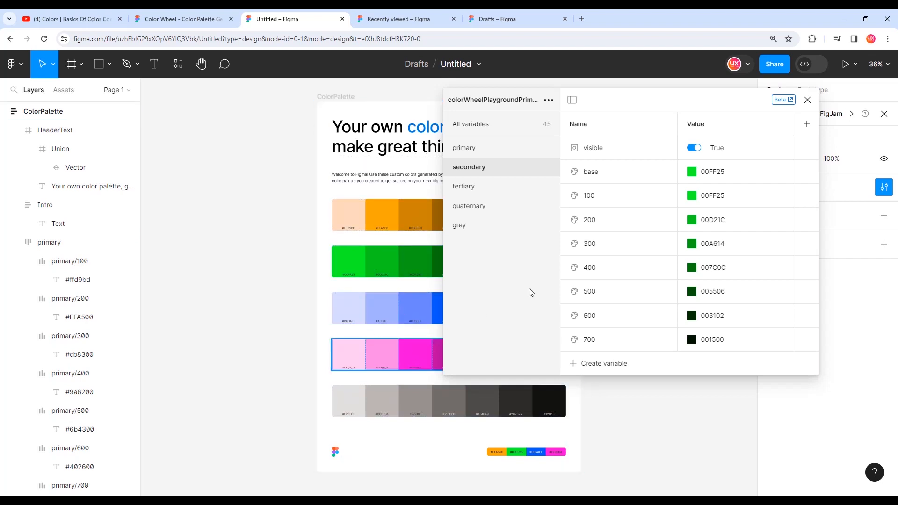
click(479, 187)
click(467, 209)
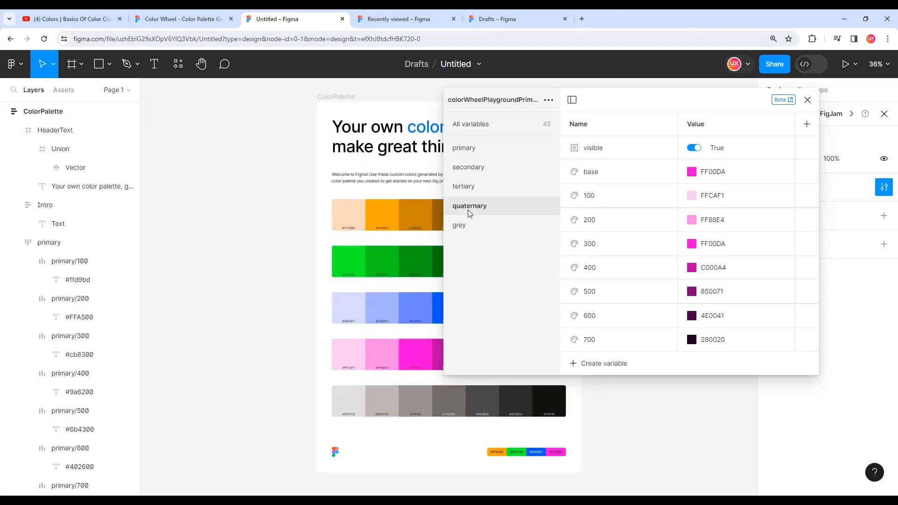
click(470, 227)
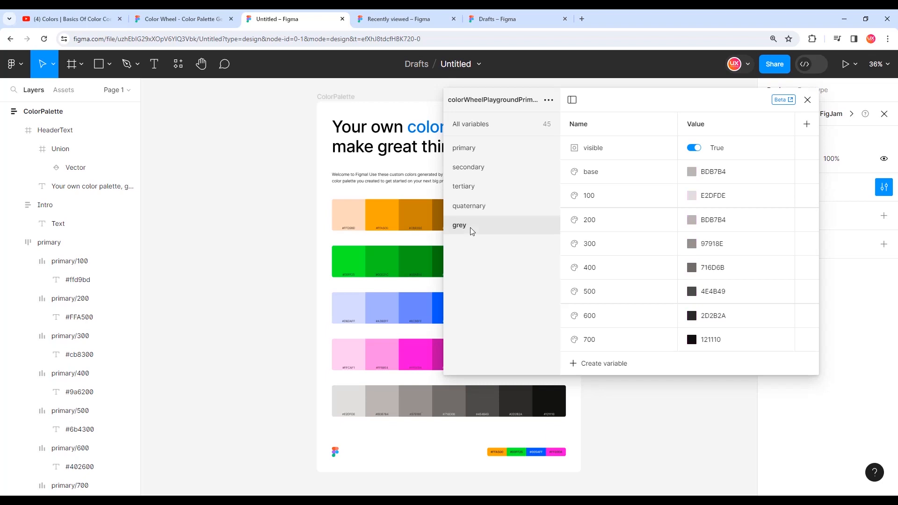
- Review the primary group's color variables from base to 700 and close the local variables window
click(475, 149)
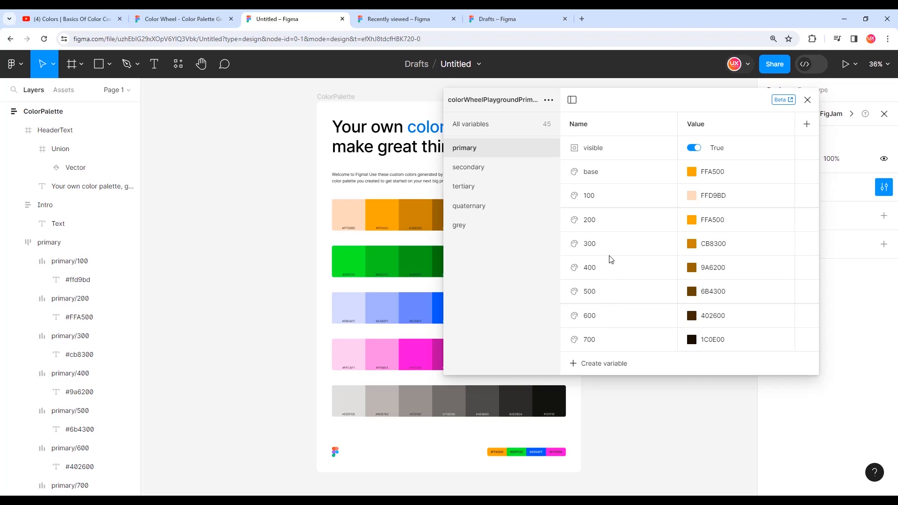
drag(714, 102, 614, 110)
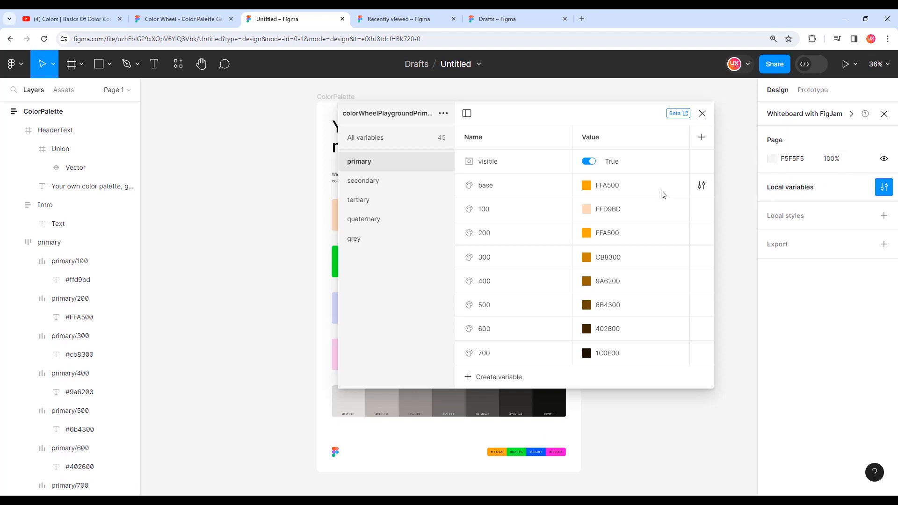
click(703, 115)
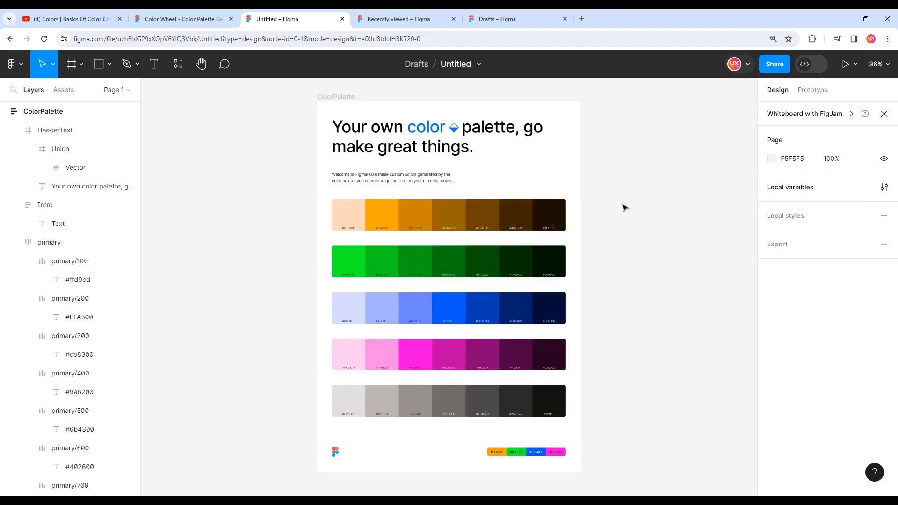